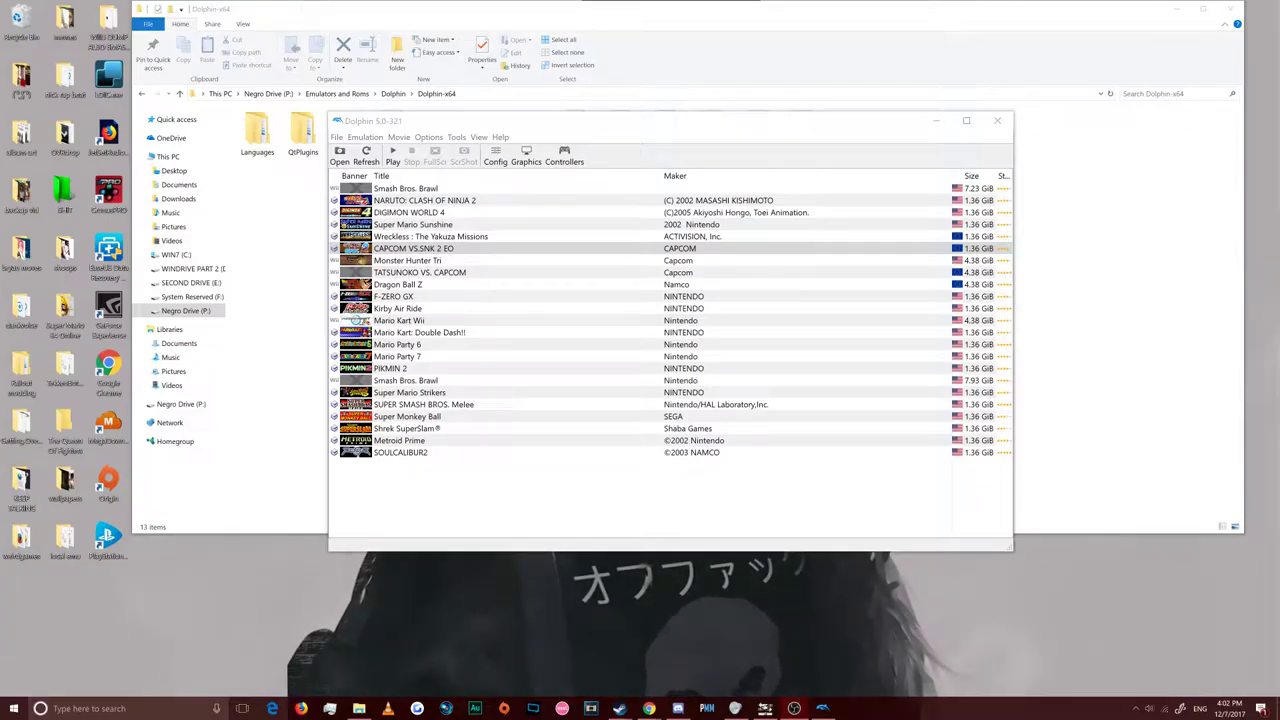
Review the GameCube port 1 Standard Controller configuration, including its input devices and profiles, keeping the XInput/1/Gamepad device
{"action": "left_click", "coordinate": [638, 137]}
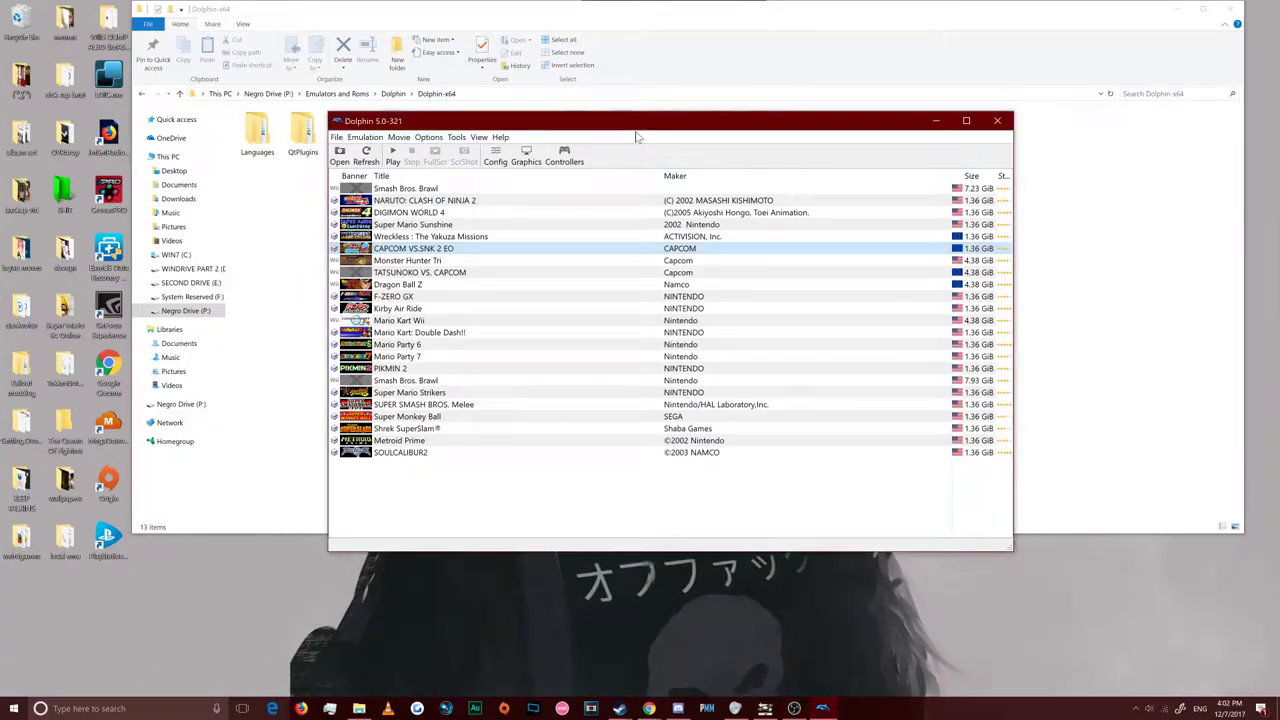
{"action": "left_click", "coordinate": [566, 160]}
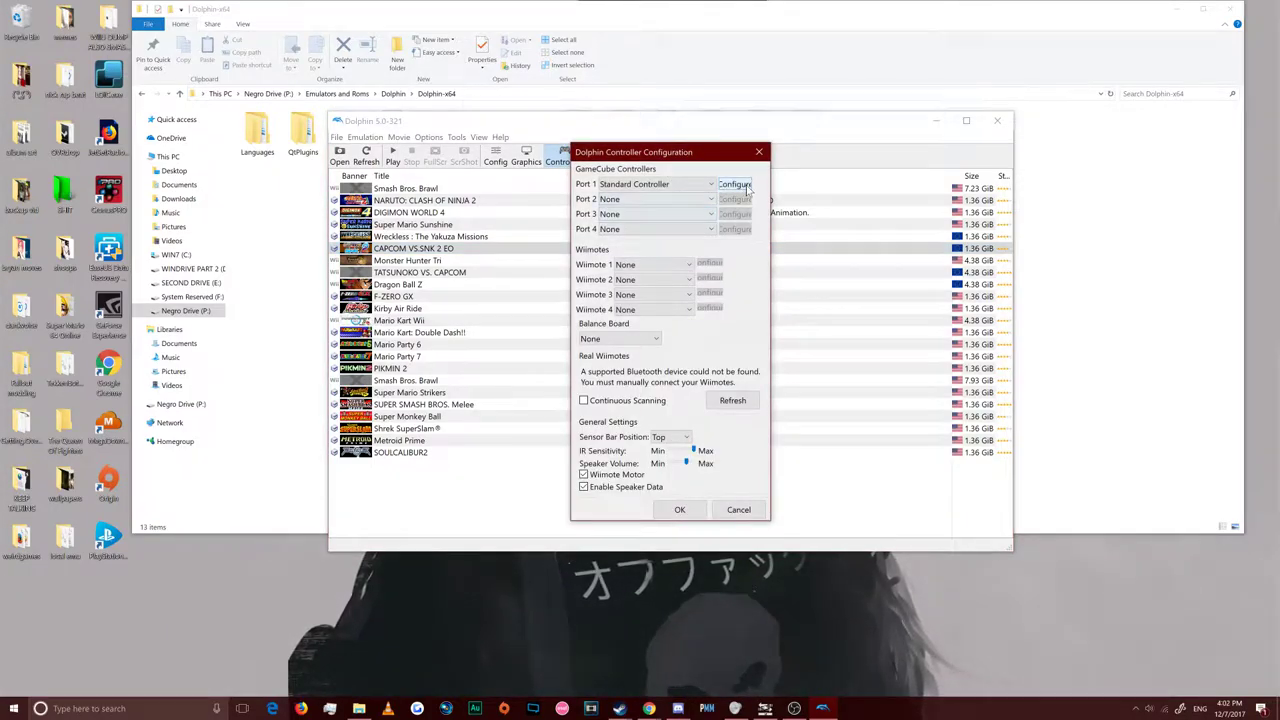
{"action": "key", "text": "Return"}
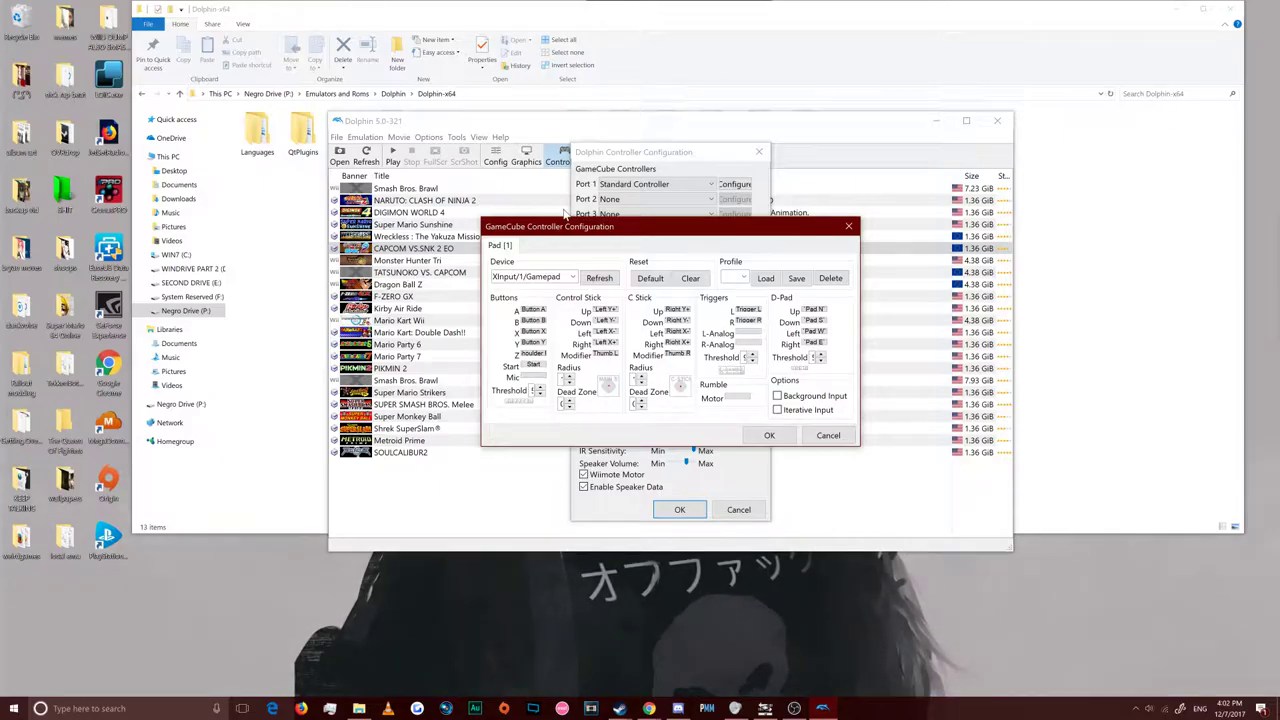
{"action": "left_click", "coordinate": [575, 278]}
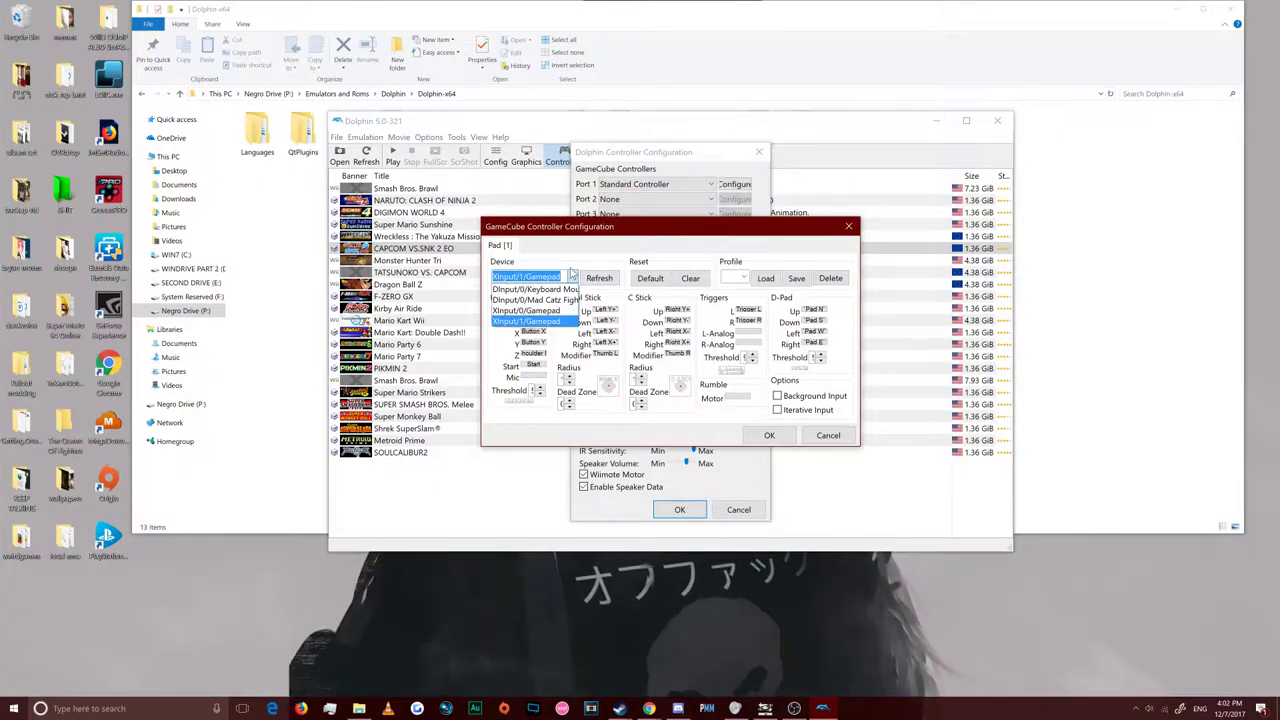
{"action": "left_click", "coordinate": [612, 251]}
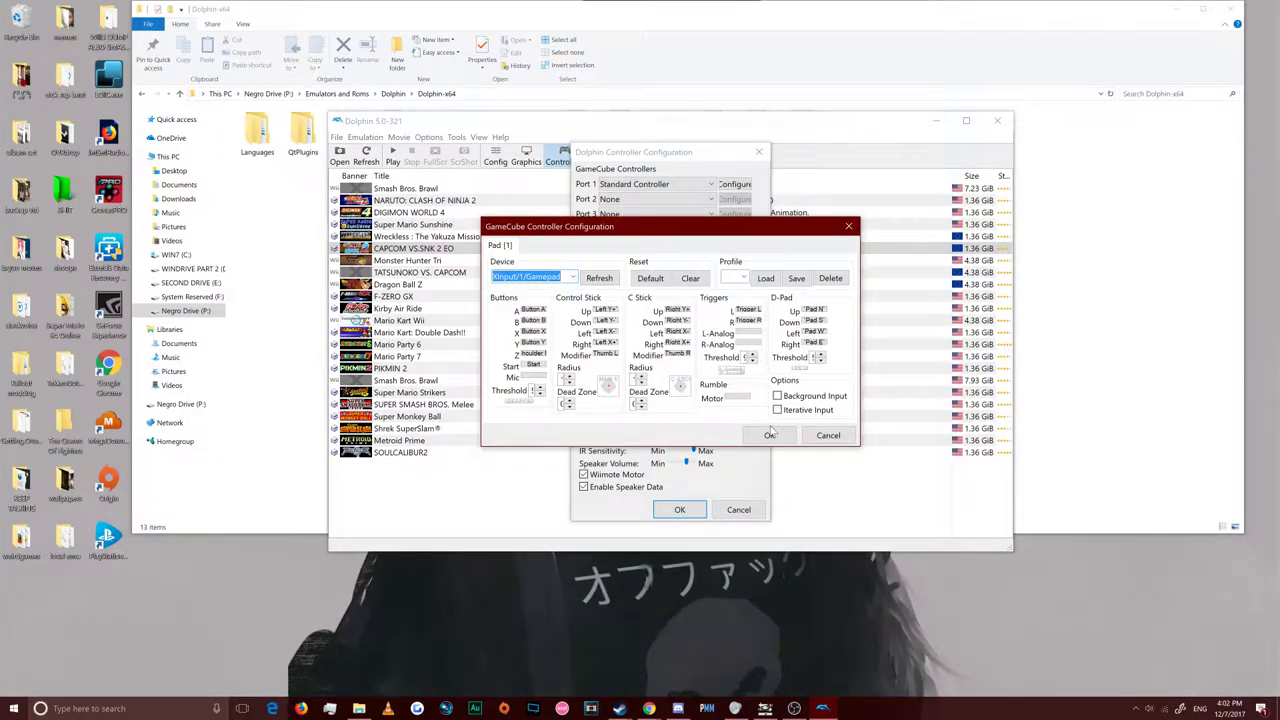
{"action": "left_click", "coordinate": [746, 278]}
{"action": "left_click", "coordinate": [746, 268]}
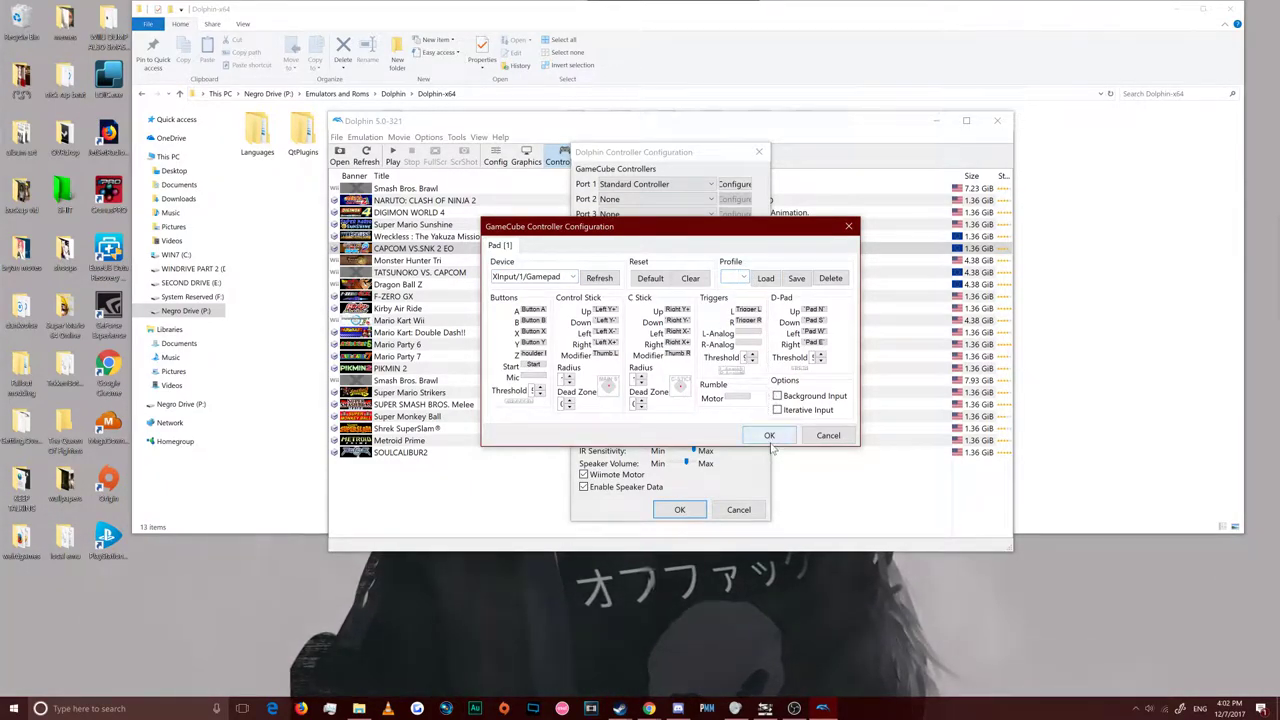
{"action": "left_click", "coordinate": [764, 437]}
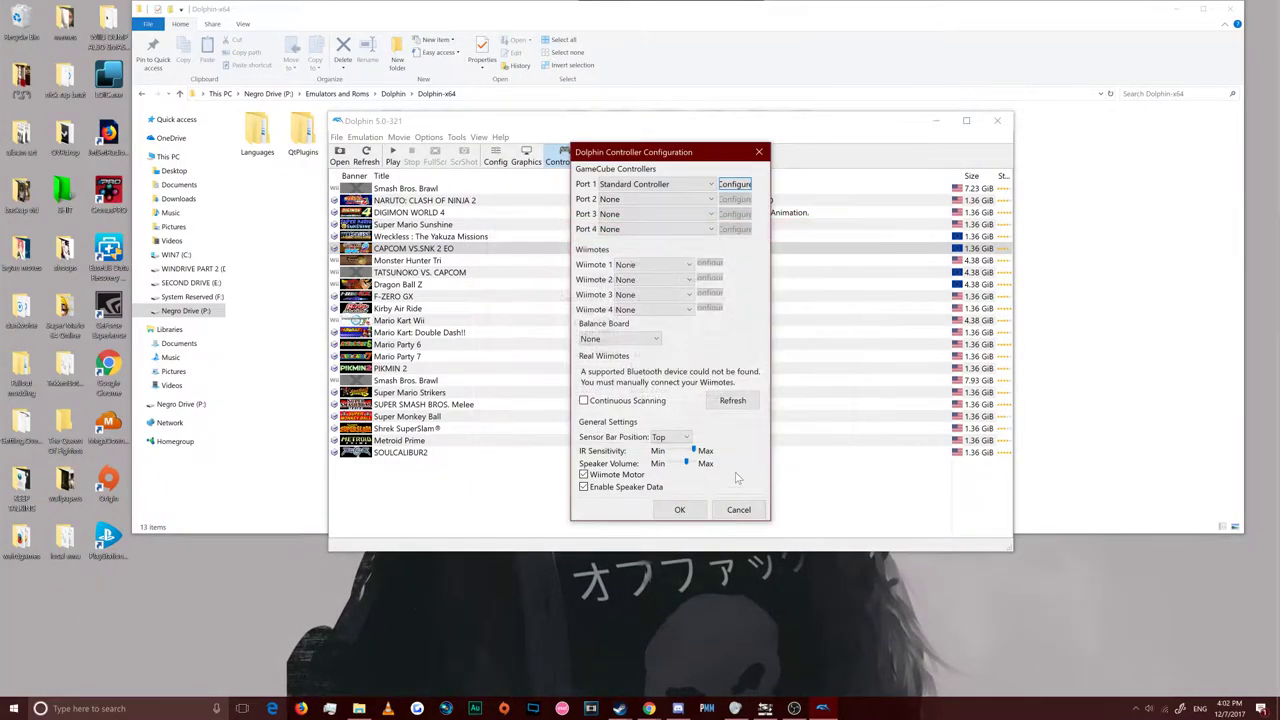
{"action": "left_click", "coordinate": [679, 509]}
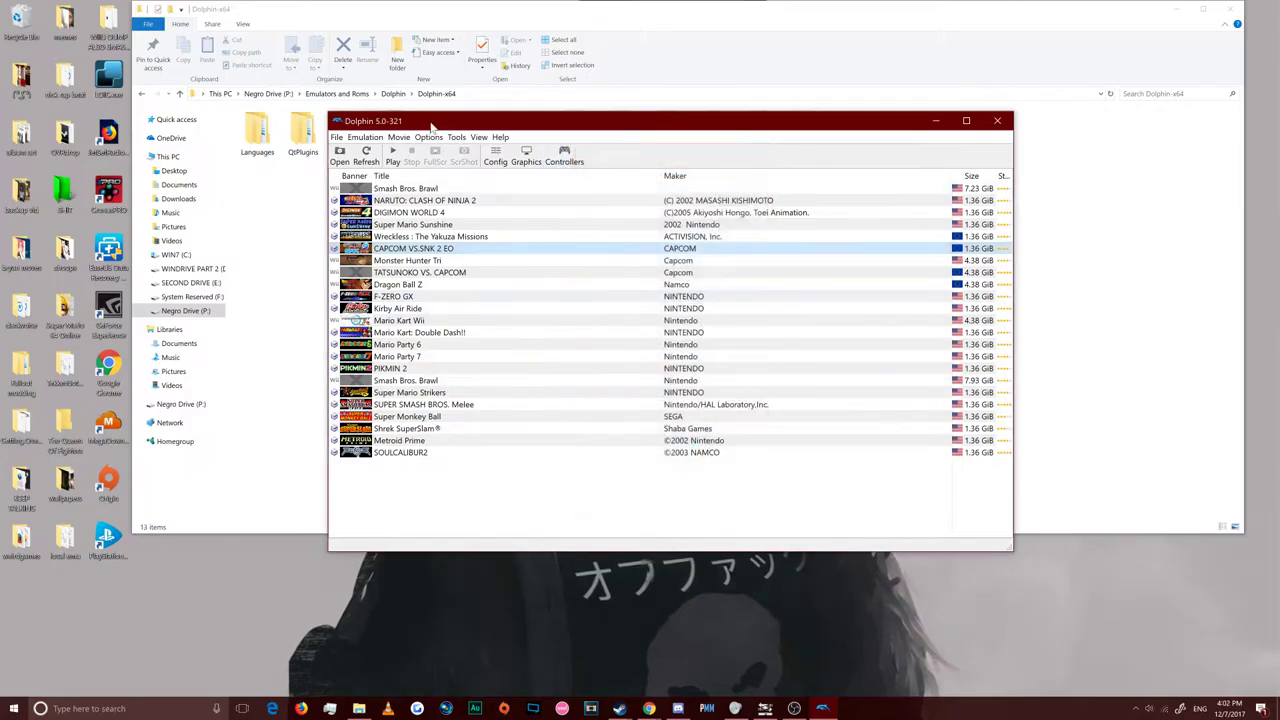
Review the graphics configuration: the backend and display options, the enhancements such as internal resolution, and the hacks
{"action": "left_click", "coordinate": [537, 160]}
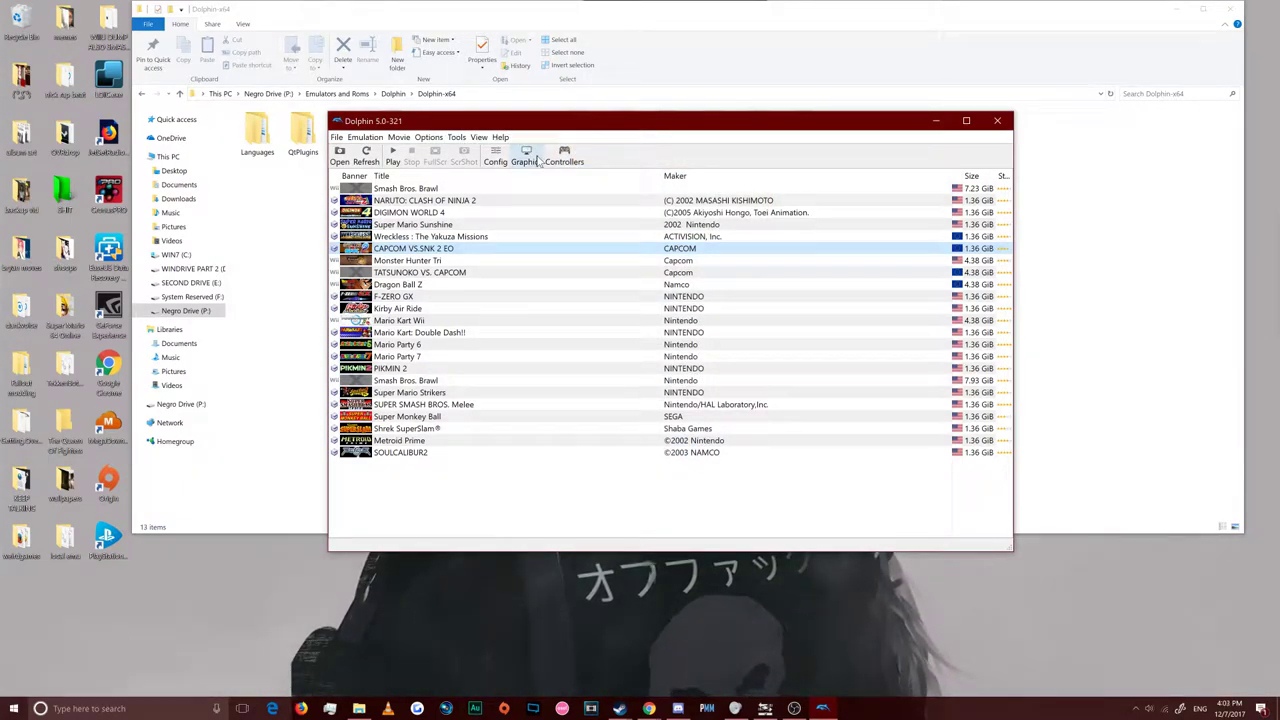
{"action": "left_click", "coordinate": [590, 205]}
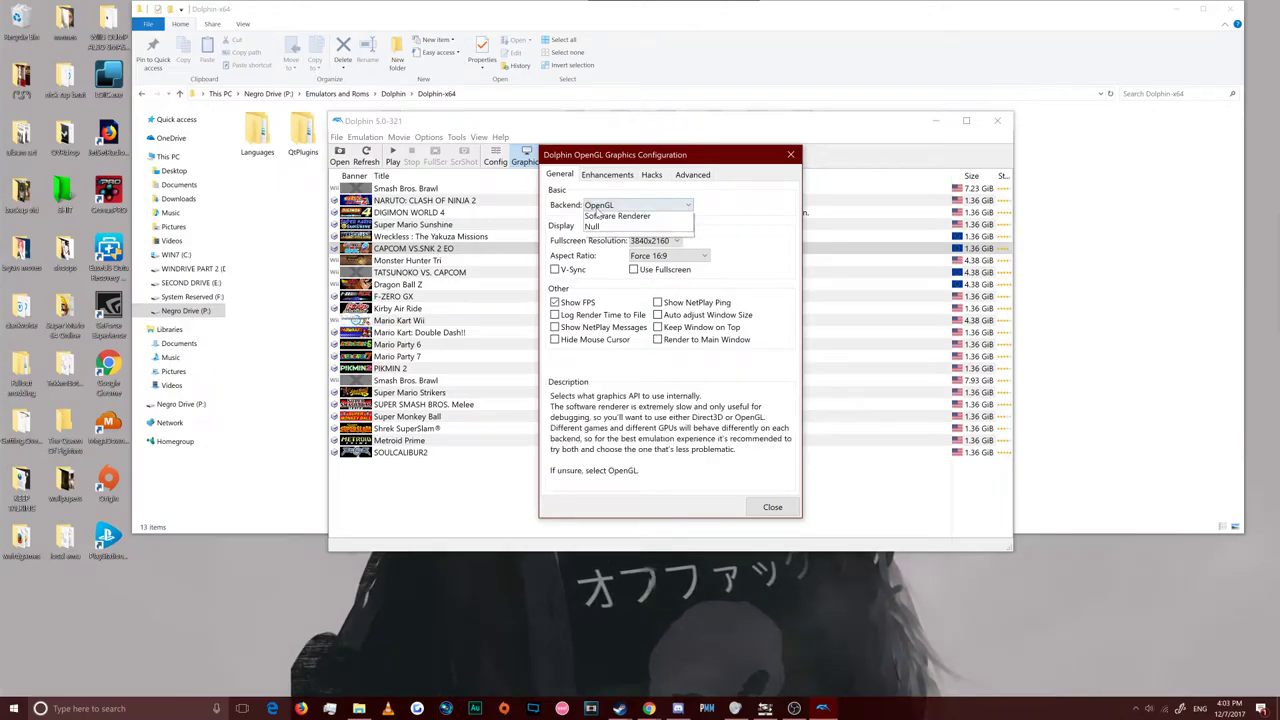
{"action": "left_click", "coordinate": [768, 205]}
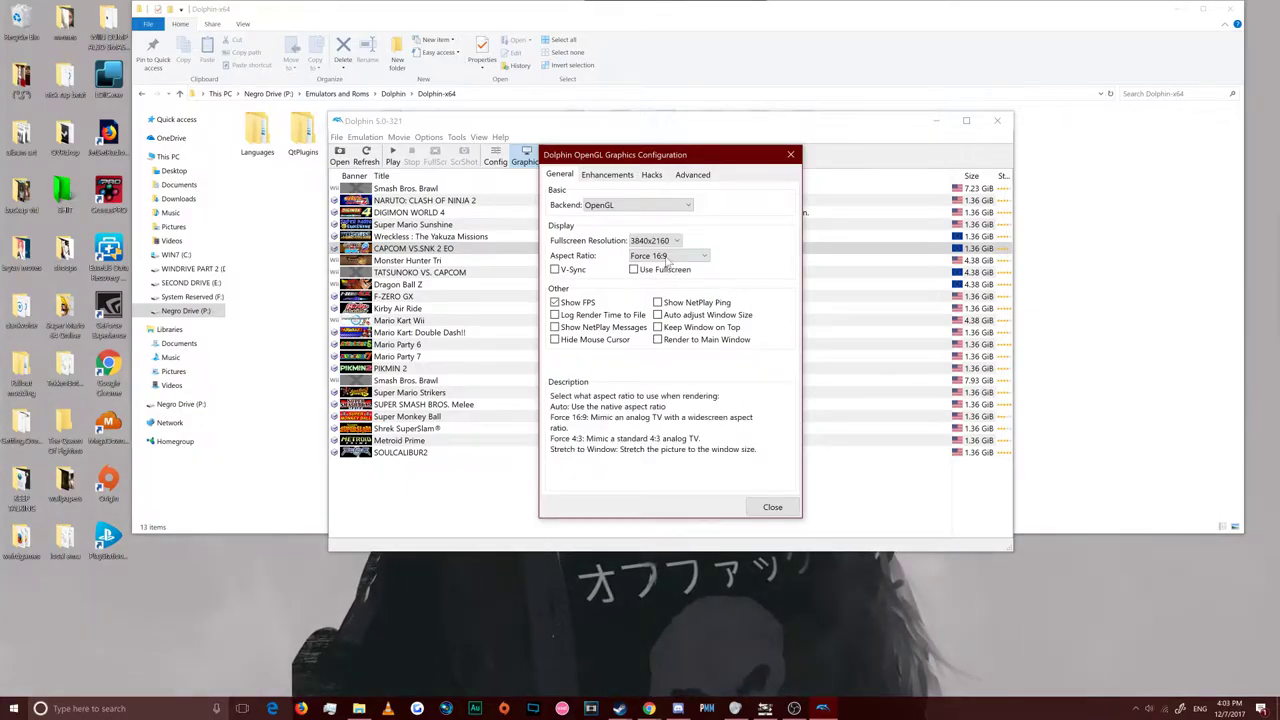
{"action": "left_click", "coordinate": [618, 178]}
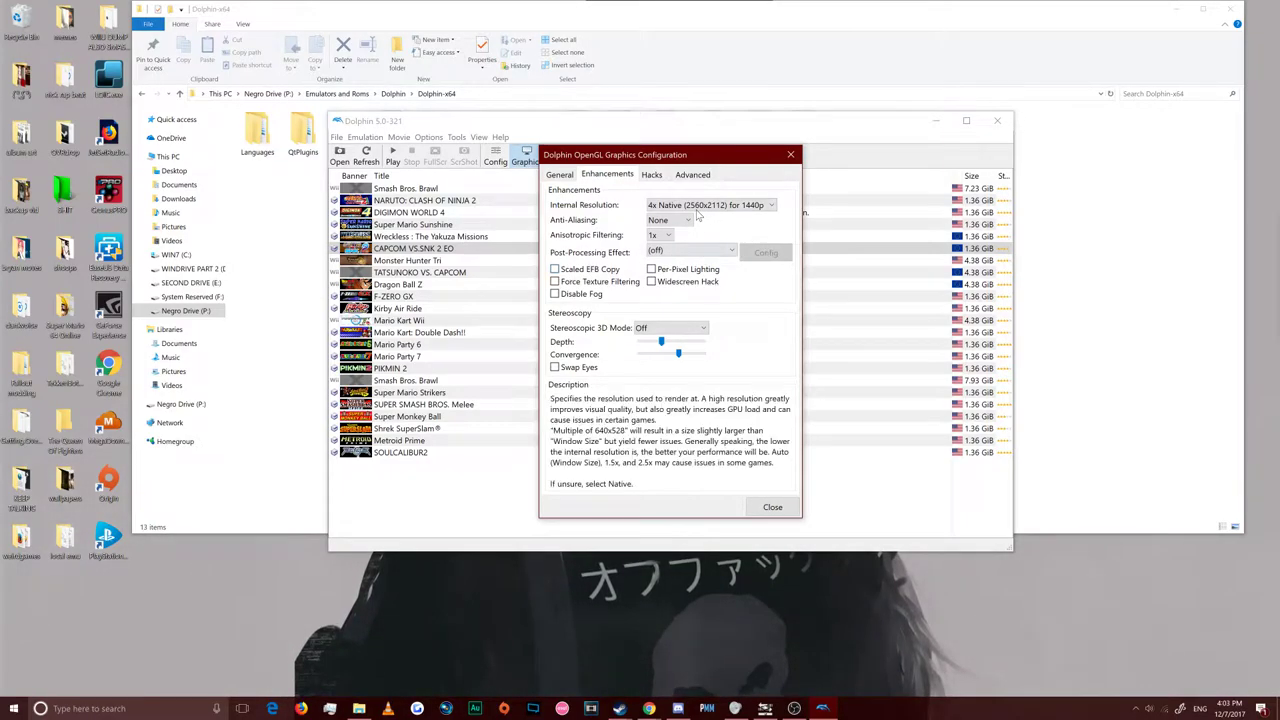
{"action": "left_click", "coordinate": [657, 176]}
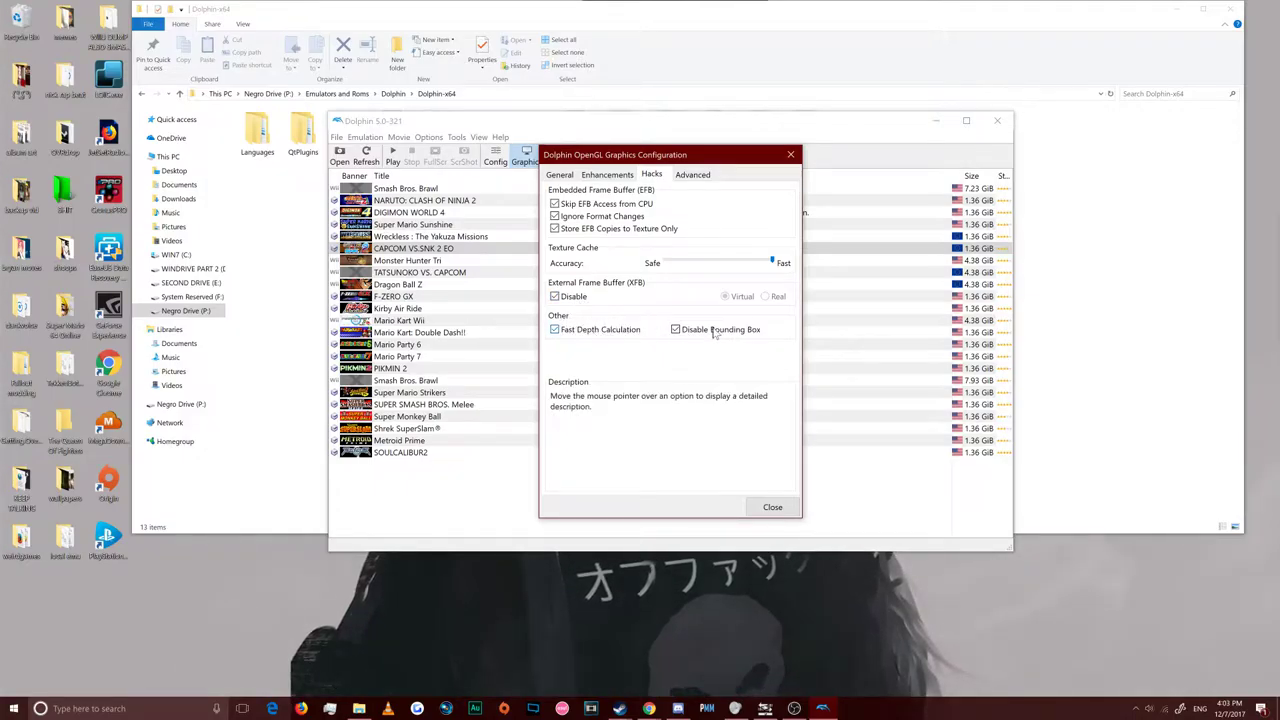
{"action": "left_click", "coordinate": [773, 507]}
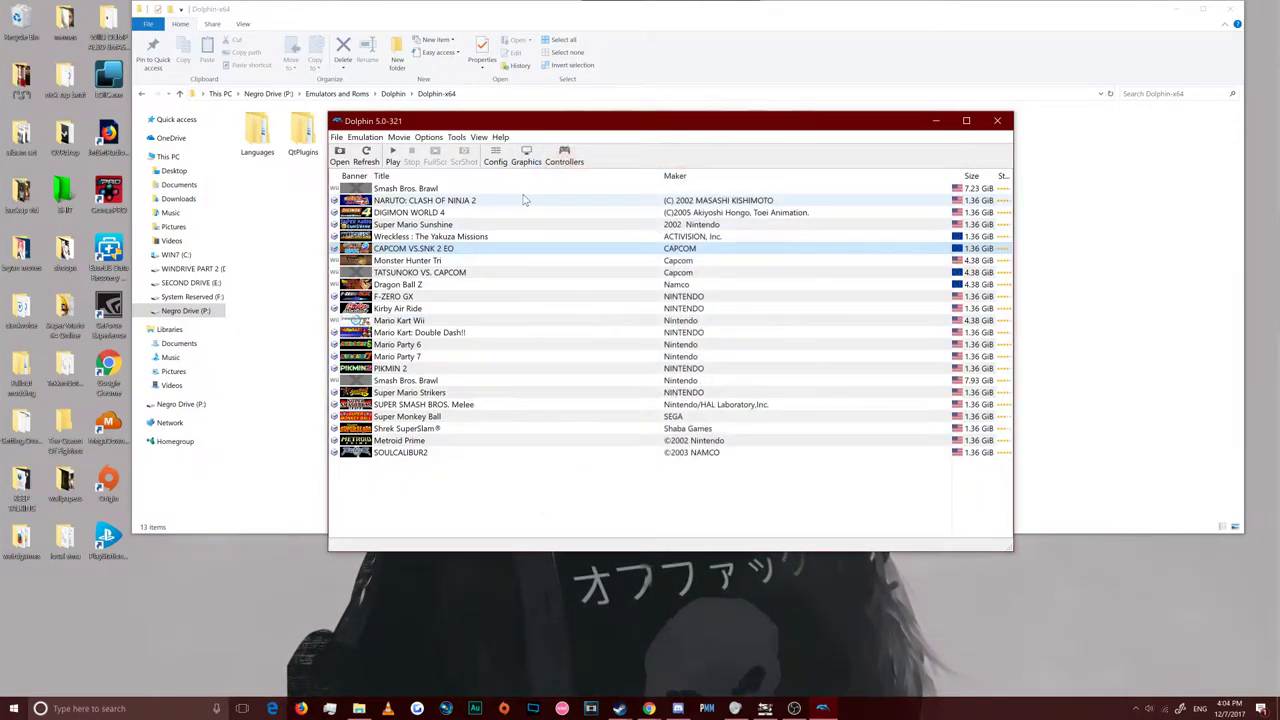
Review the general emulator configuration and the GameCube device options for Slot A, keeping Slot A set to <Nothing>
{"action": "left_click", "coordinate": [495, 155]}
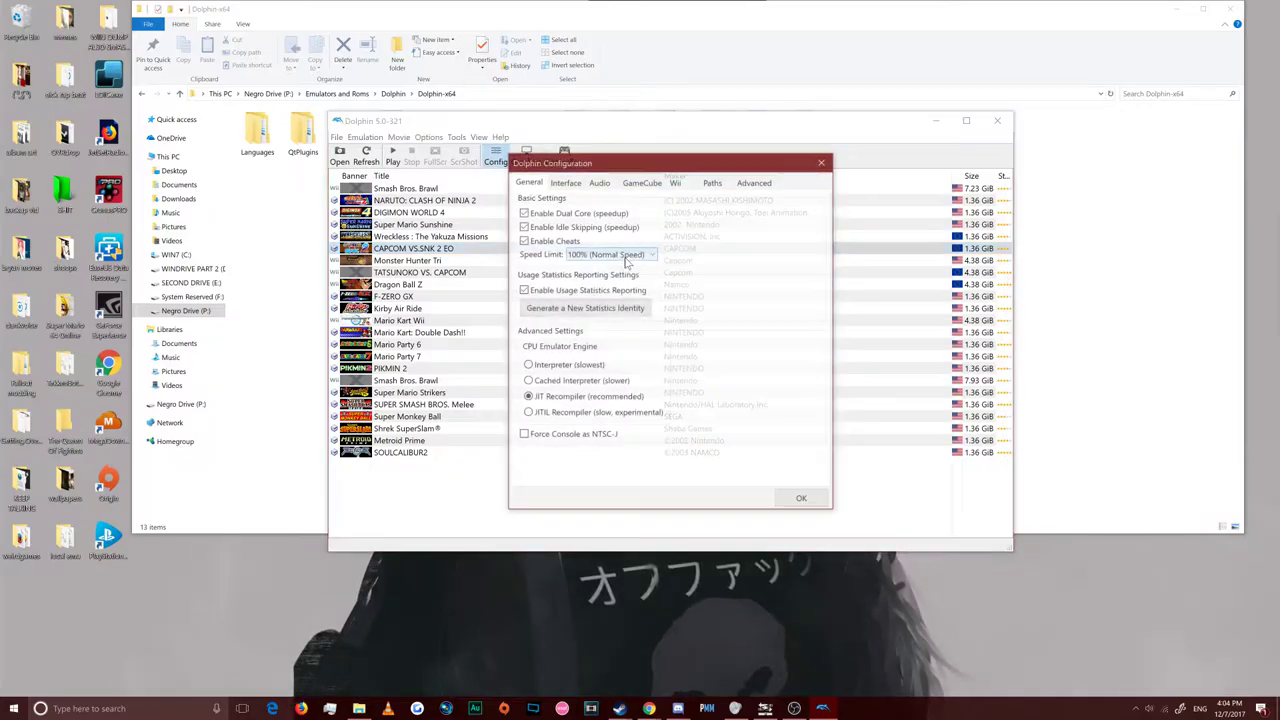
{"action": "mouse_move", "coordinate": [628, 215]}
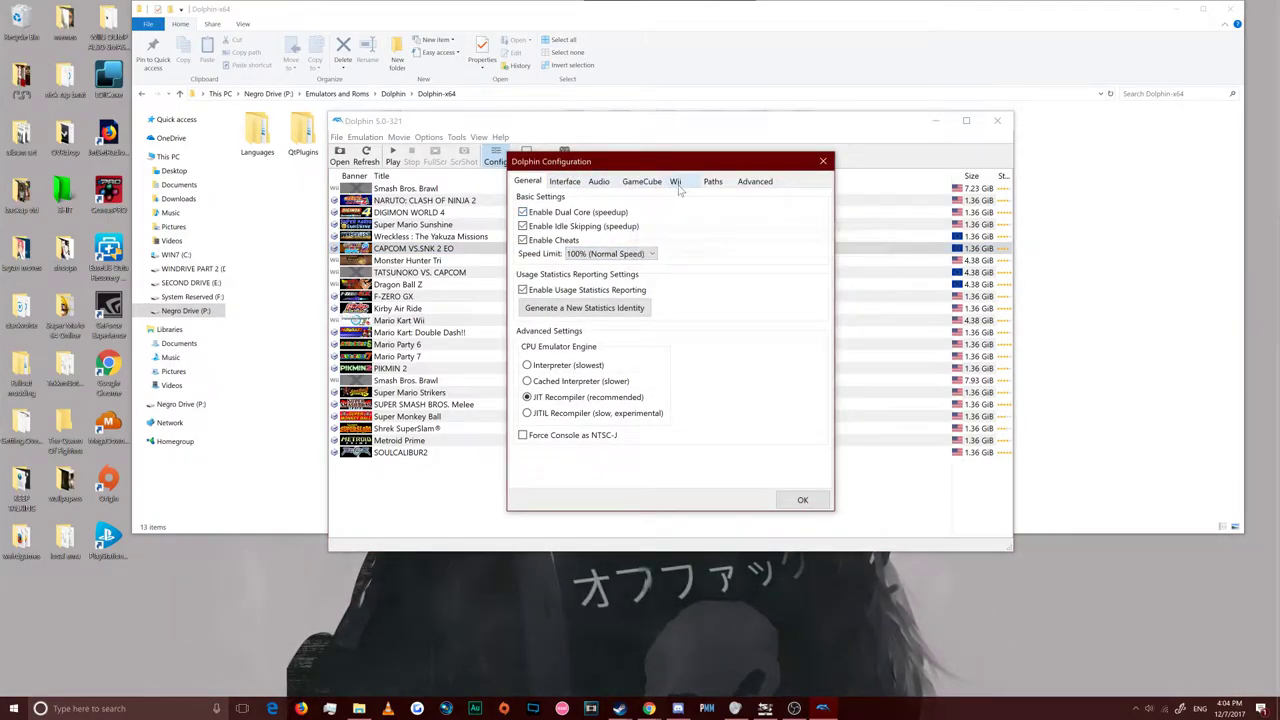
{"action": "left_click", "coordinate": [645, 182]}
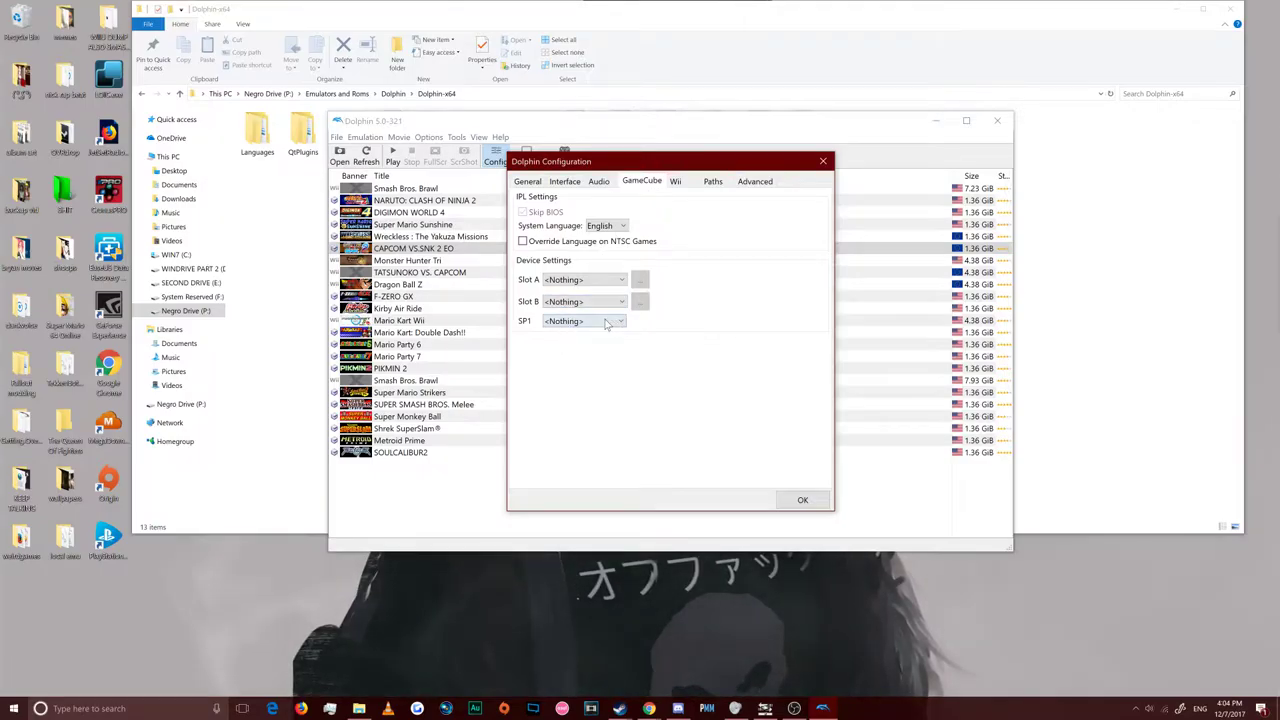
{"action": "left_click", "coordinate": [563, 280]}
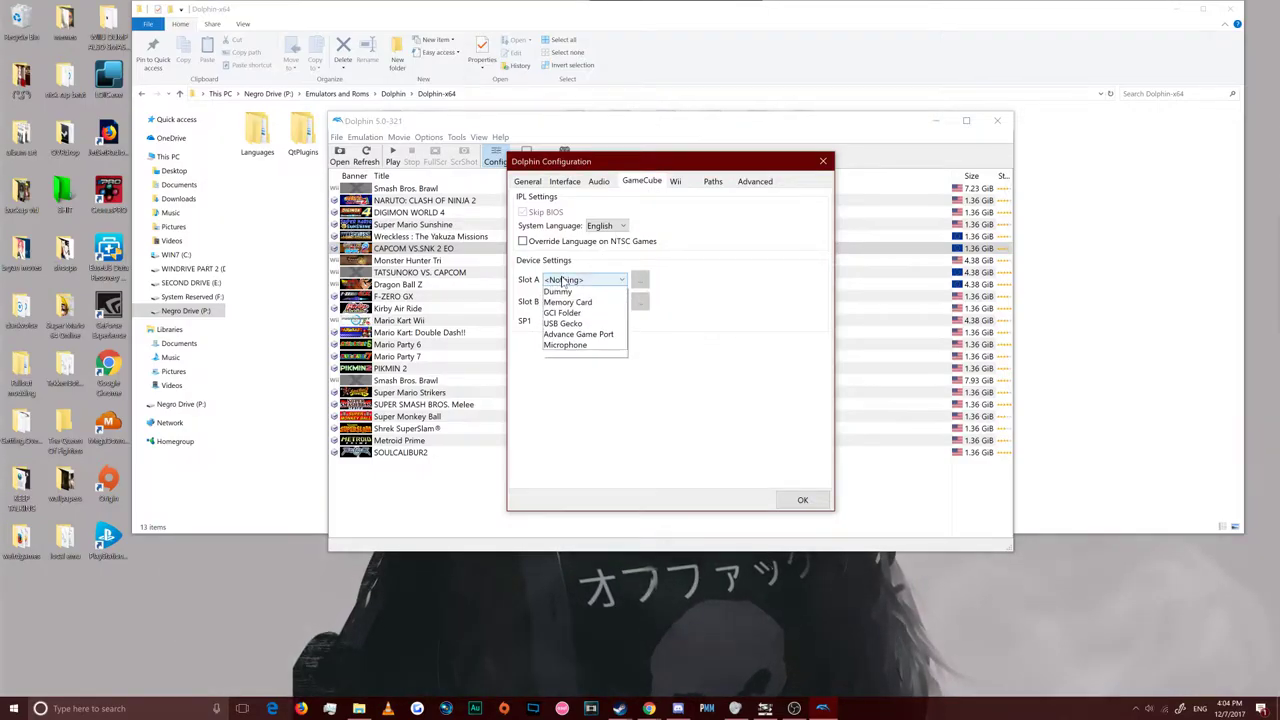
{"action": "left_click", "coordinate": [563, 280]}
{"action": "left_click", "coordinate": [563, 280]}
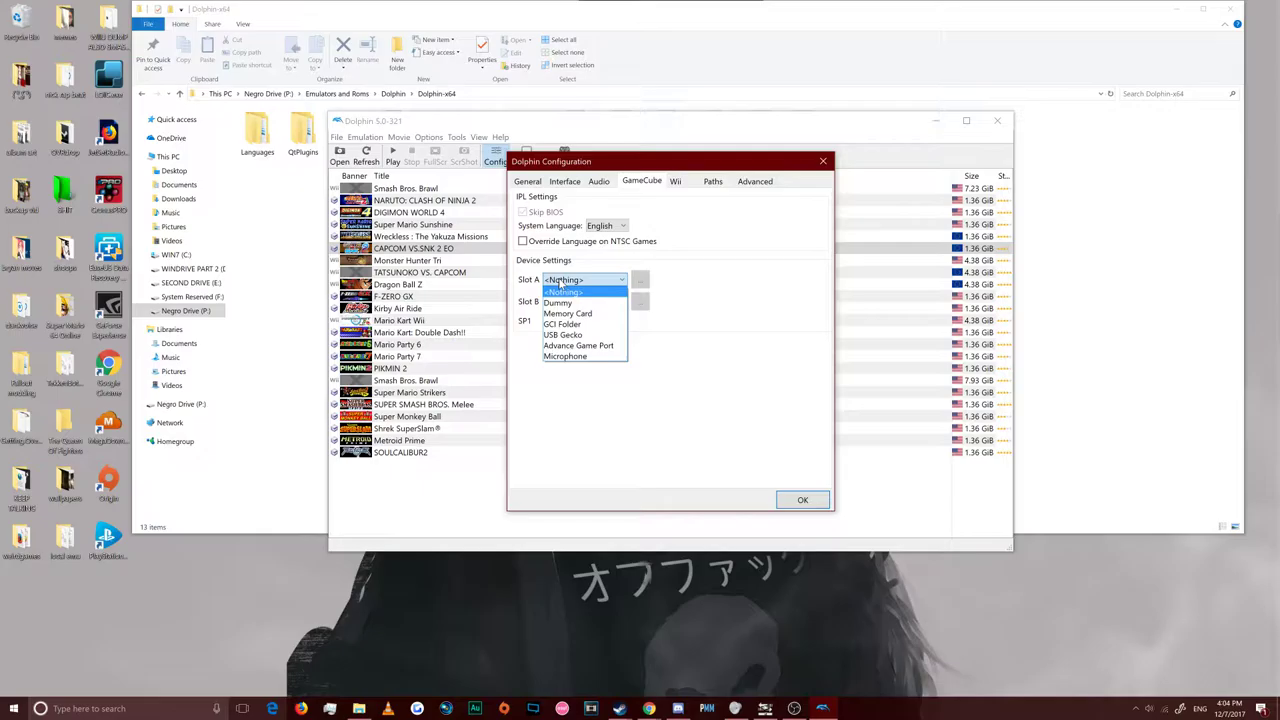
{"action": "left_click", "coordinate": [738, 350]}
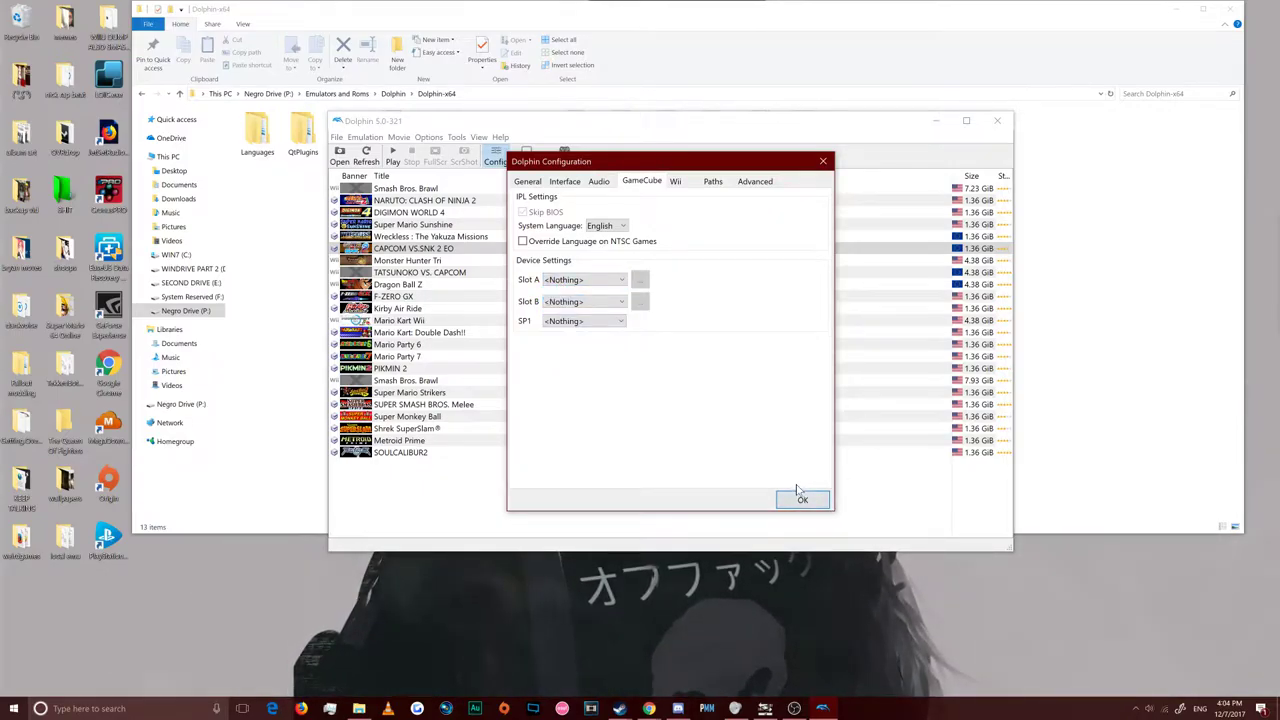
{"action": "left_click", "coordinate": [800, 498]}
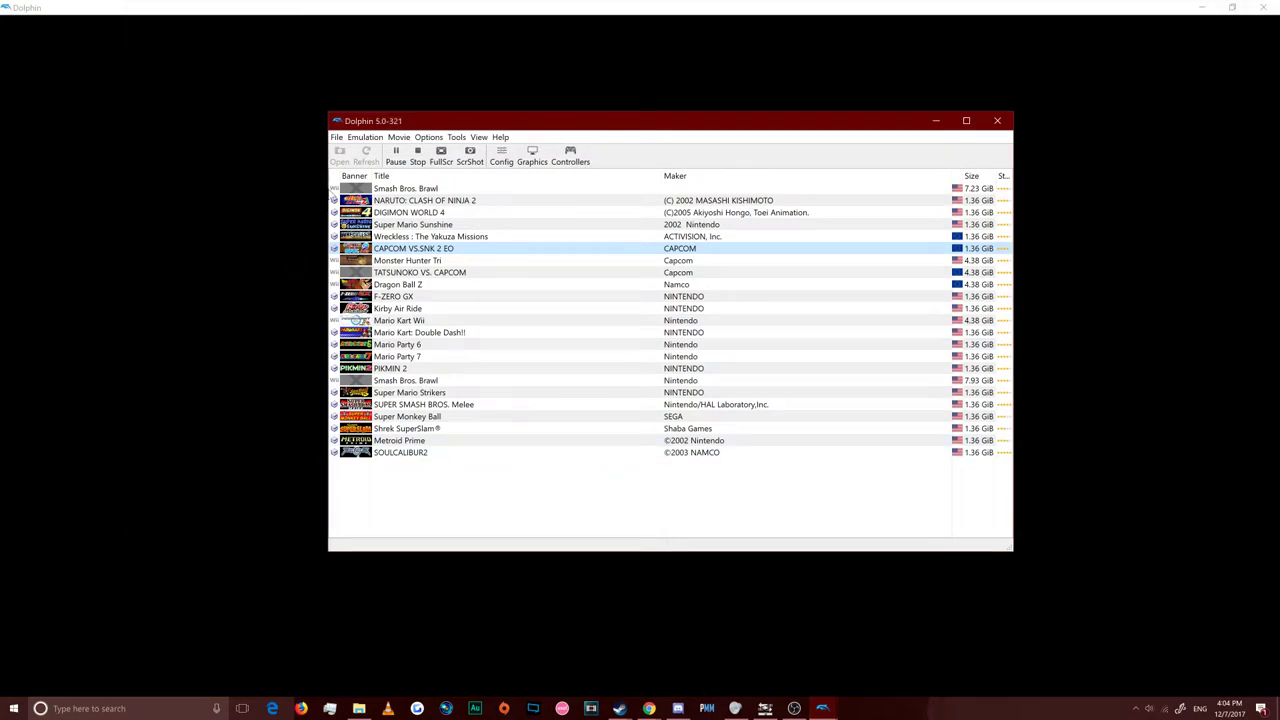
Load the slot 1 save state in the running CAPCOM VS.SNK 2 EO game and resume the match from its pause menu
{"action": "left_click", "coordinate": [366, 139]}
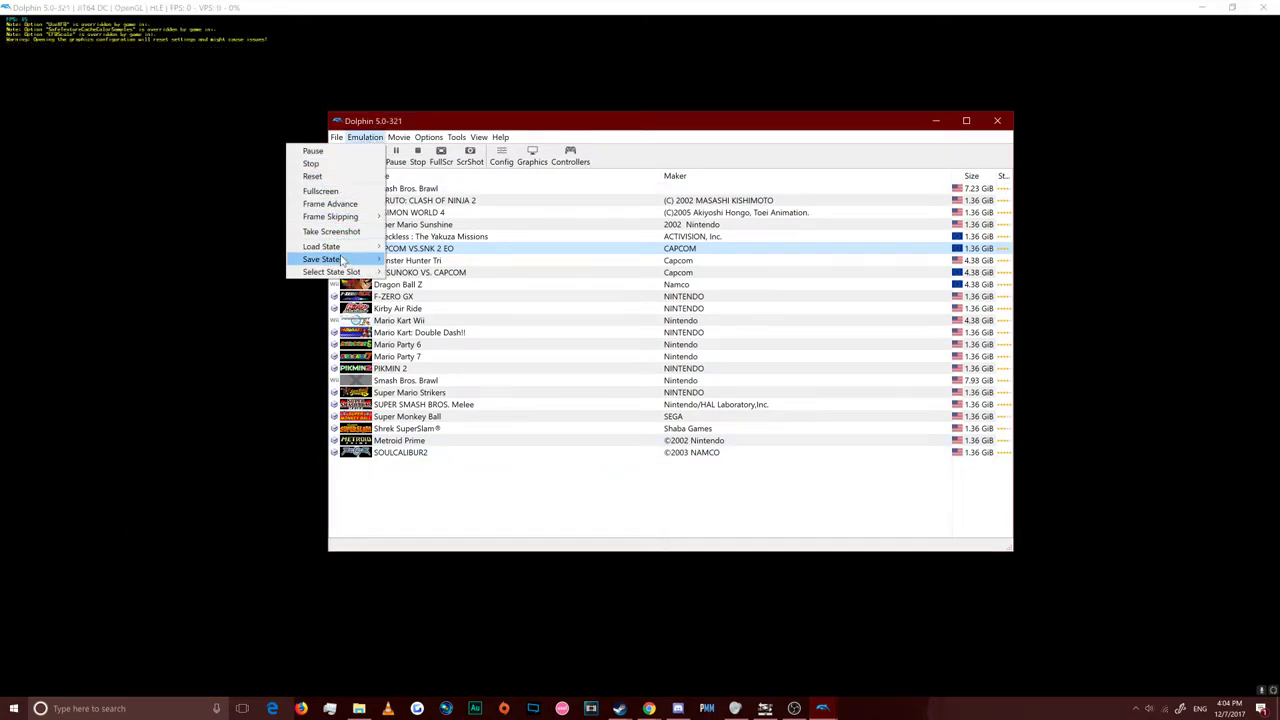
{"action": "mouse_move", "coordinate": [340, 249]}
{"action": "left_click", "coordinate": [195, 286]}
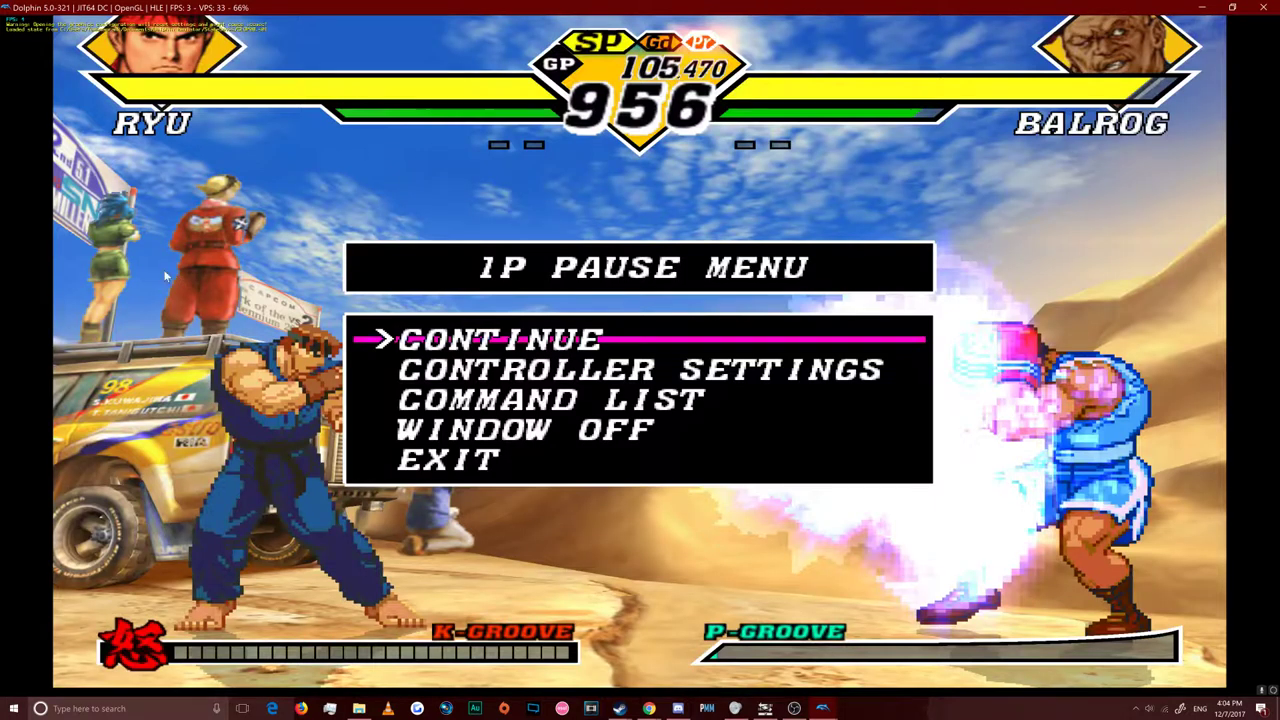
{"action": "key", "text": "Return"}
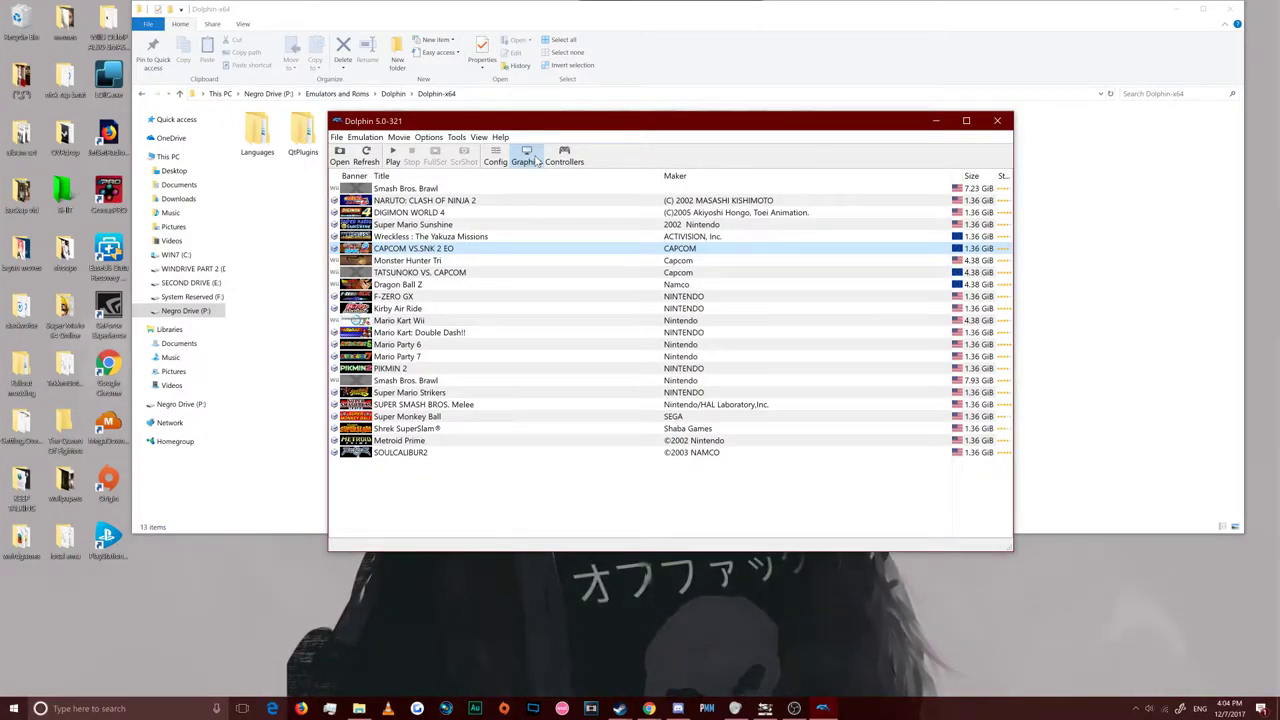
Enable Scaled EFB Copy in the graphics enhancements and close the graphics configuration
{"action": "left_click", "coordinate": [524, 157]}
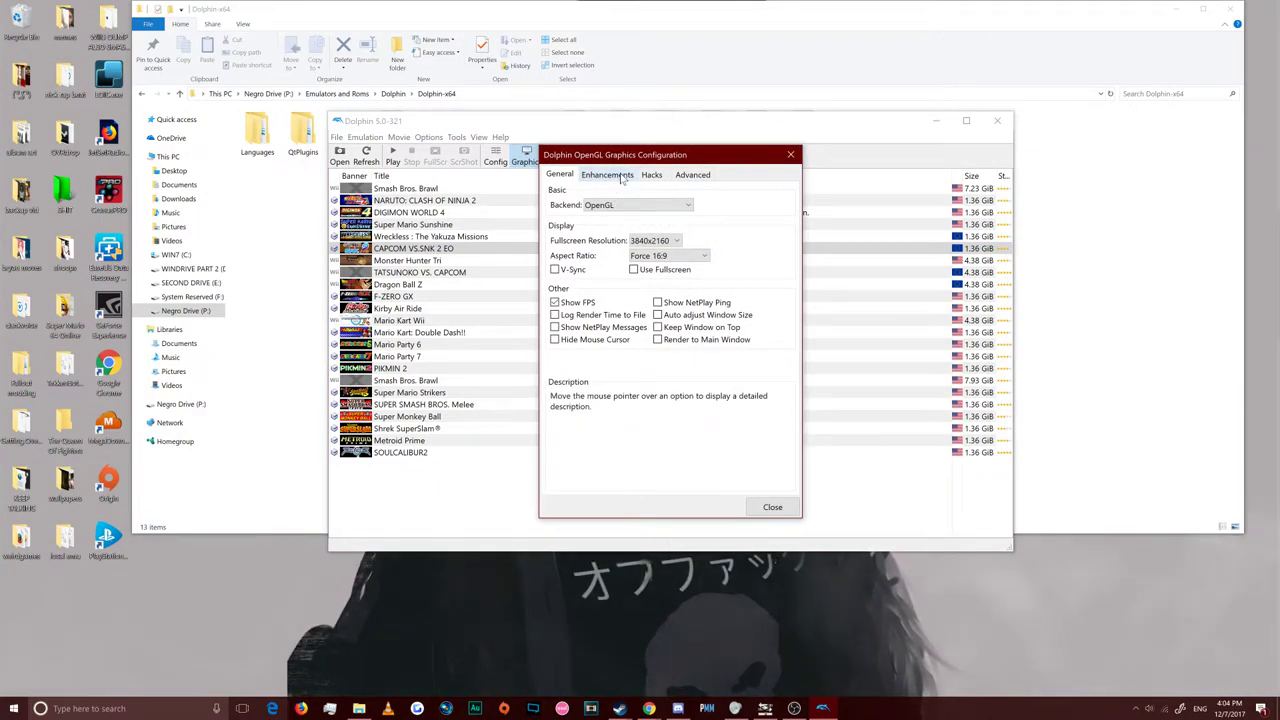
{"action": "left_click", "coordinate": [651, 175]}
{"action": "left_click", "coordinate": [607, 175]}
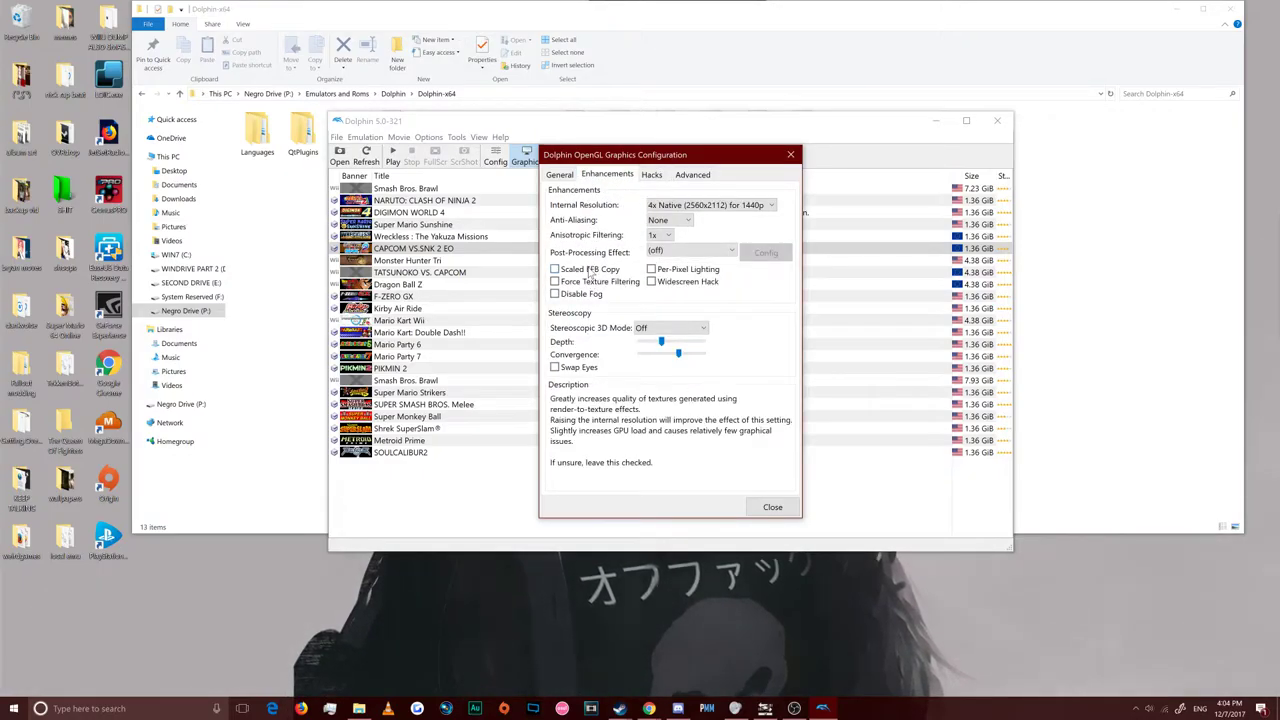
{"action": "left_click", "coordinate": [556, 270]}
{"action": "left_click", "coordinate": [772, 507]}
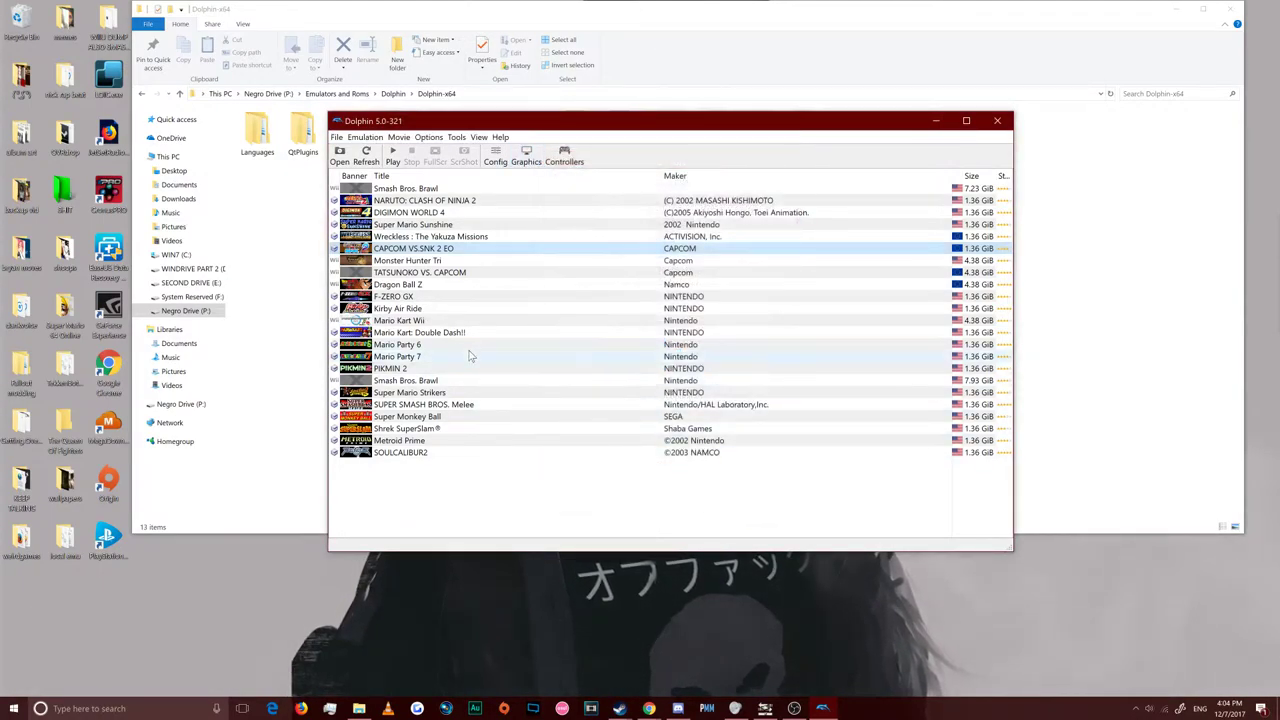
Launch TATSUNOKO VS. CAPCOM and load its save state from slot 1
{"action": "left_click", "coordinate": [438, 276]}
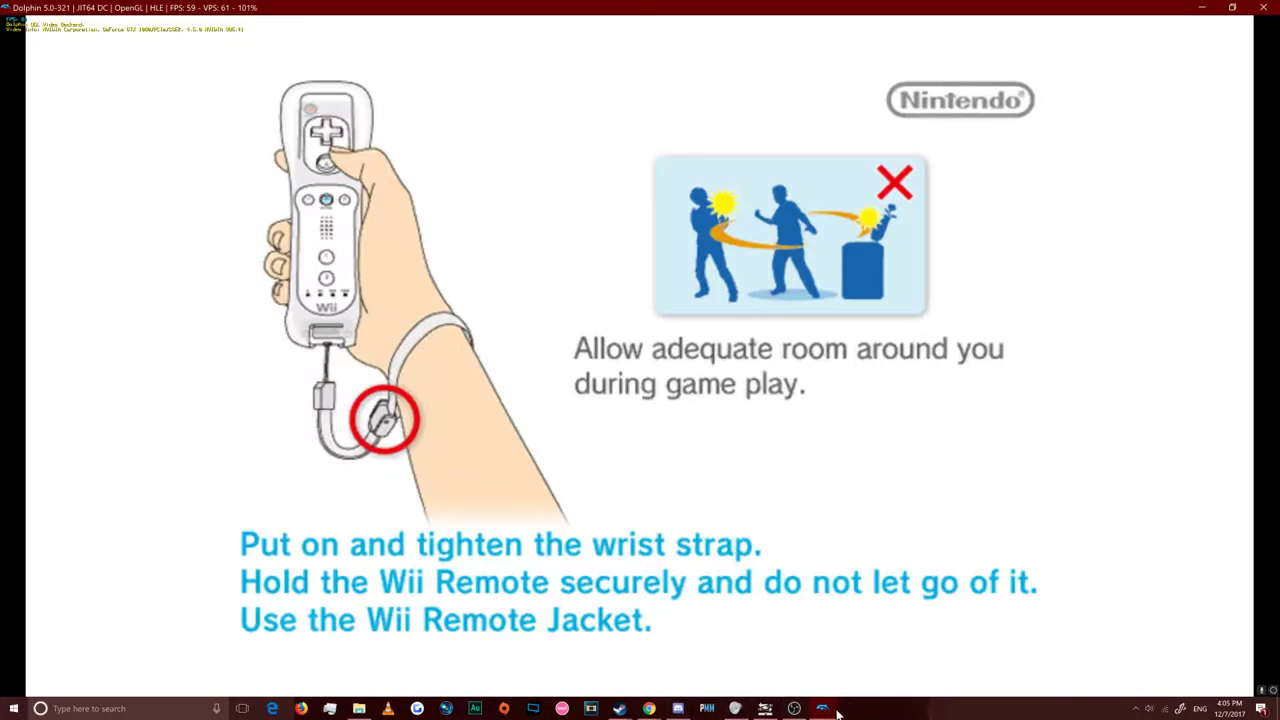
{"action": "left_click", "coordinate": [832, 709]}
{"action": "left_click", "coordinate": [760, 662]}
{"action": "left_click", "coordinate": [337, 137]}
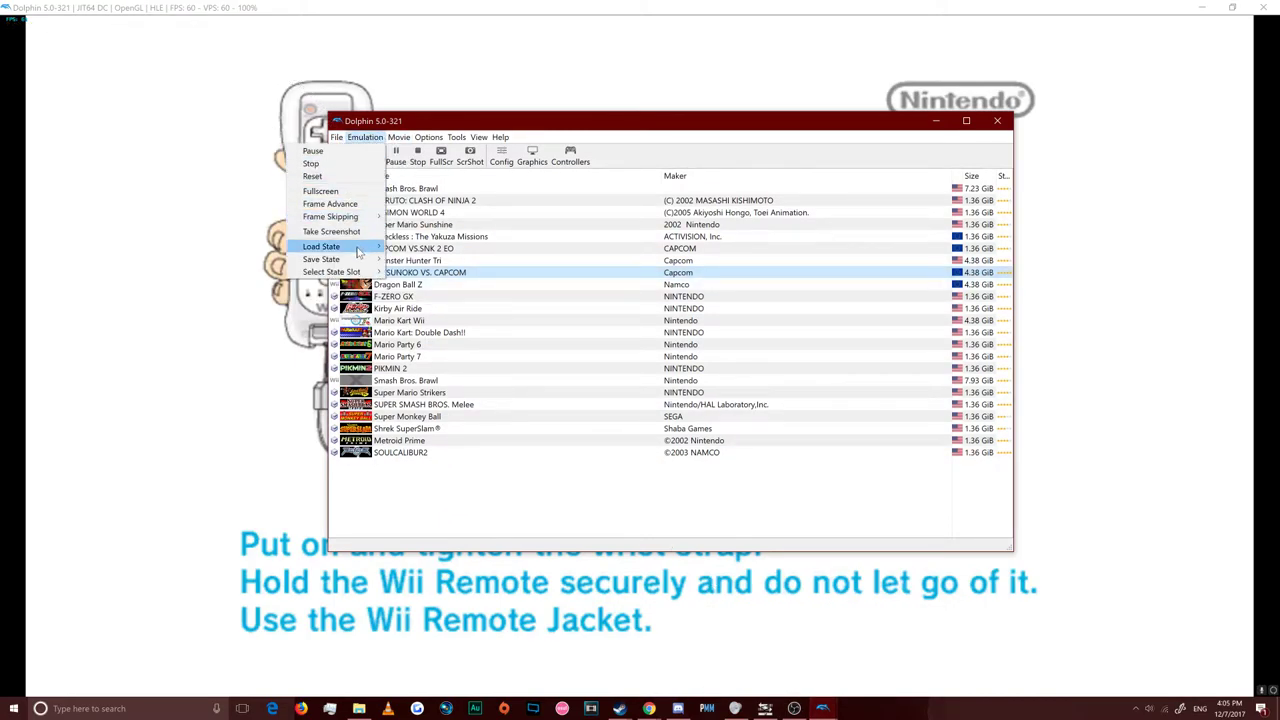
{"action": "mouse_move", "coordinate": [335, 246]}
{"action": "left_click", "coordinate": [190, 290]}
{"action": "left_click", "coordinate": [184, 255]}
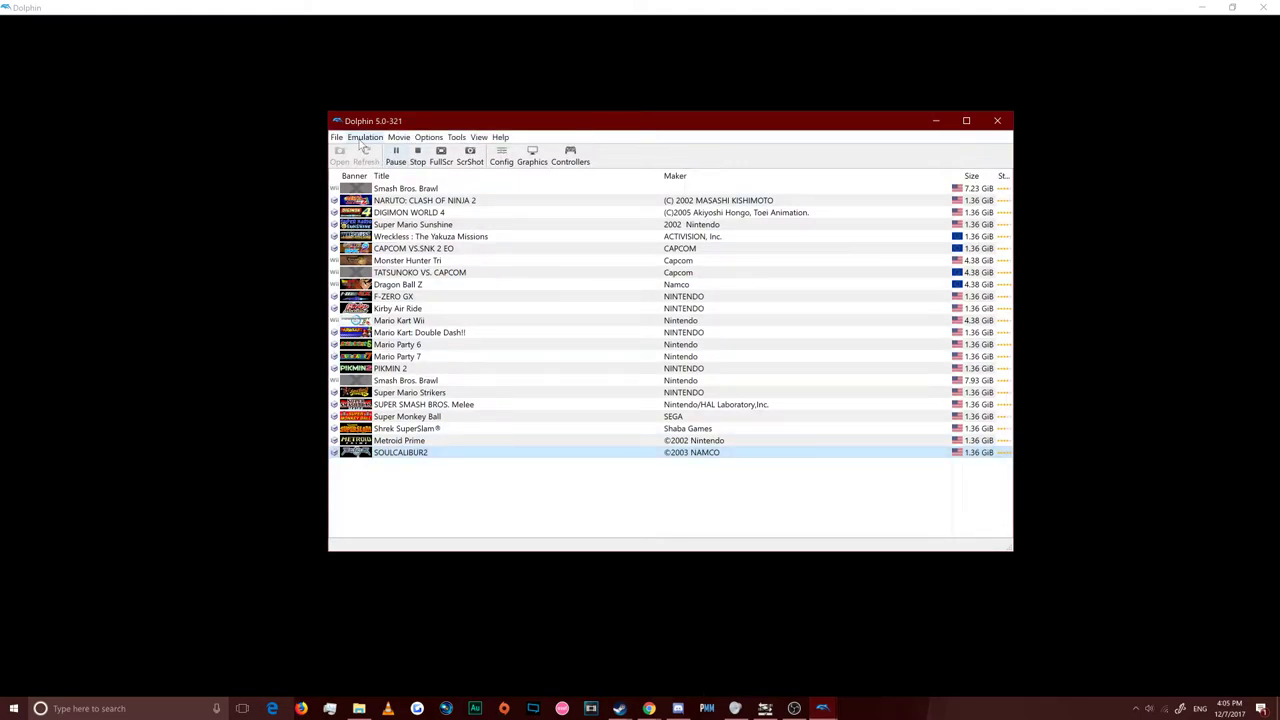
Load the slot 2 save state in the running SOULCALIBUR2 game and close its pause menu to resume the fight
{"action": "left_click", "coordinate": [365, 137]}
{"action": "mouse_move", "coordinate": [349, 247]}
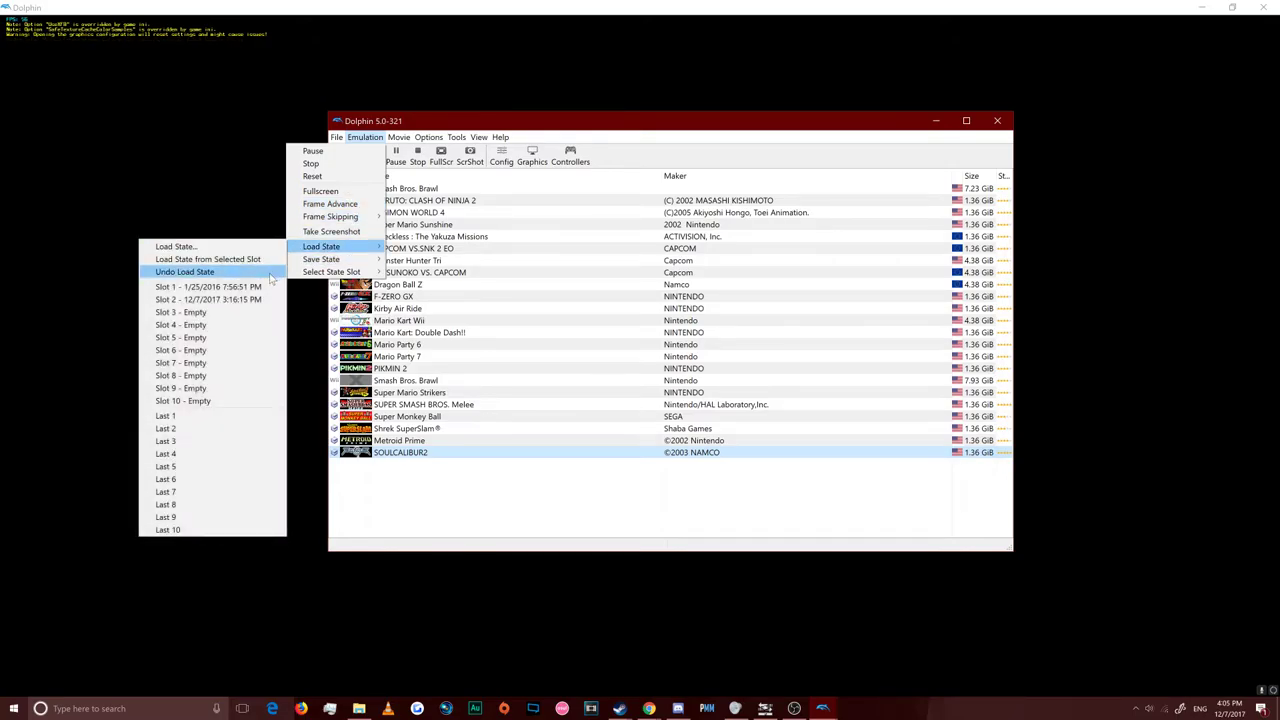
{"action": "left_click", "coordinate": [212, 297]}
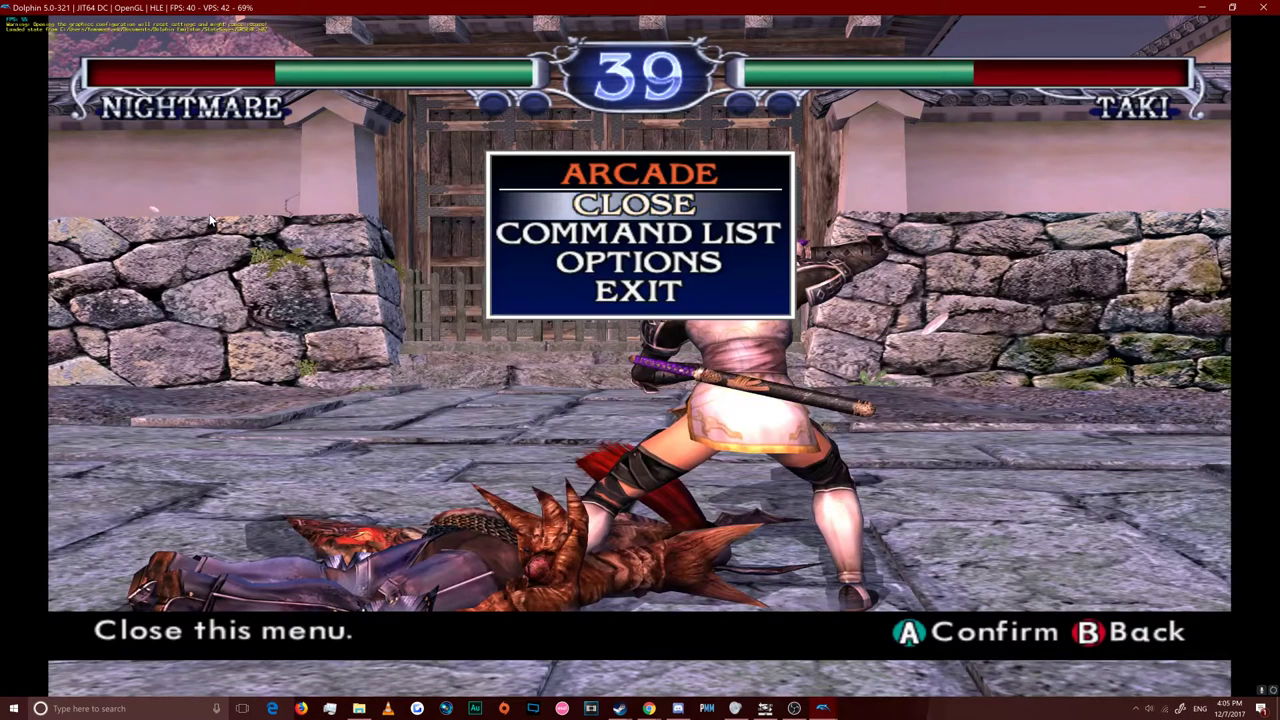
{"action": "key", "text": "Return"}
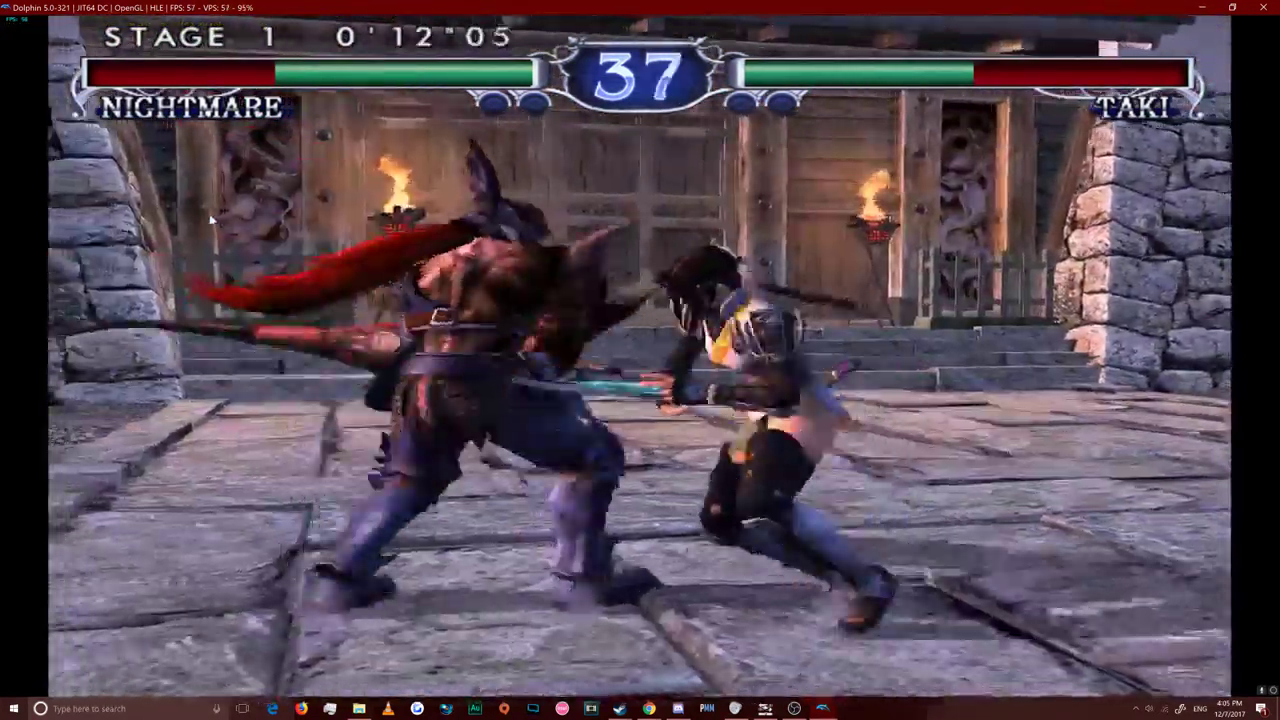